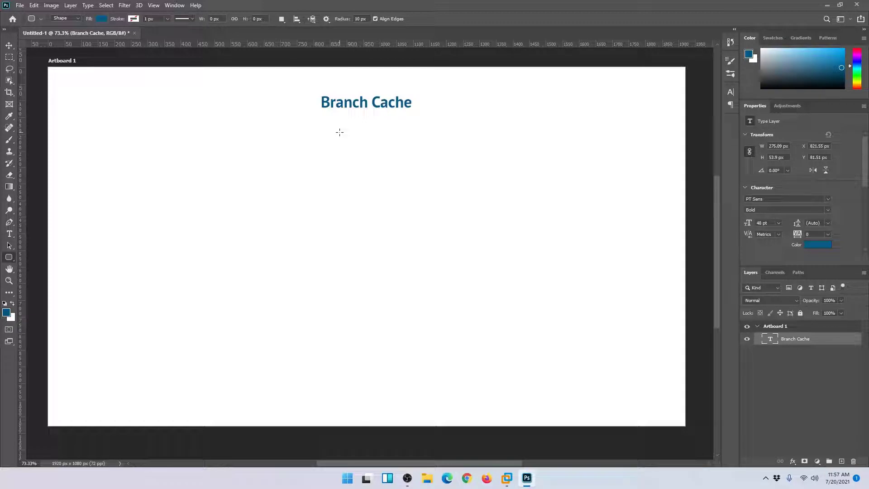
Step: Draw a dark blue rounded rectangle about 308 × 157 px beneath the title and a light blue one about 148 × 195 px near the artboard's lower edge
{"action": "left_click_drag", "start_coordinate": [318, 130], "coordinate": [419, 182]}
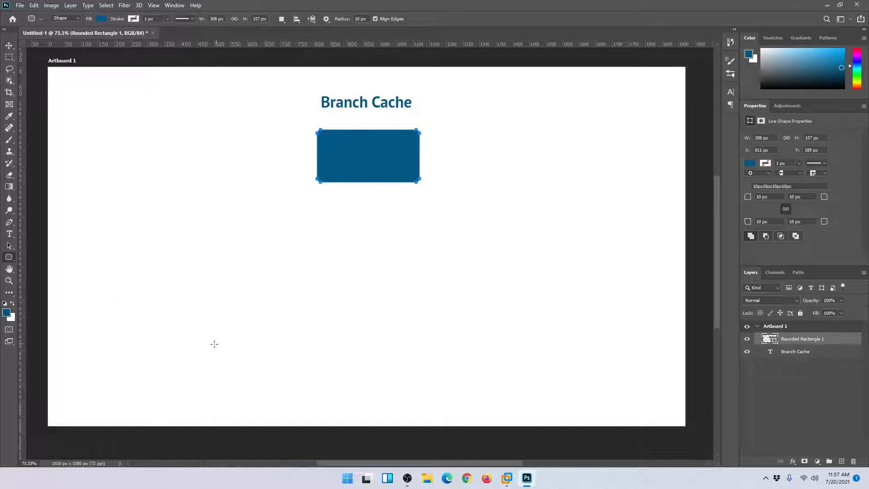
{"action": "left_click_drag", "start_coordinate": [180, 333], "coordinate": [227, 397]}
Step: Duplicate the light blue rectangle into an evenly spaced row of eight, and centre the whole row horizontally on the artboard
{"action": "key", "text": "v"}
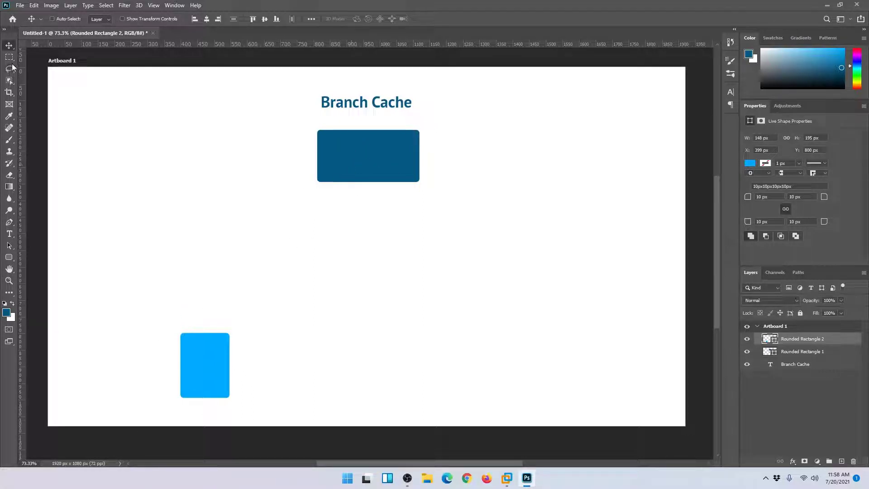
{"action": "left_click_drag", "start_coordinate": [219, 374], "coordinate": [325, 375]}
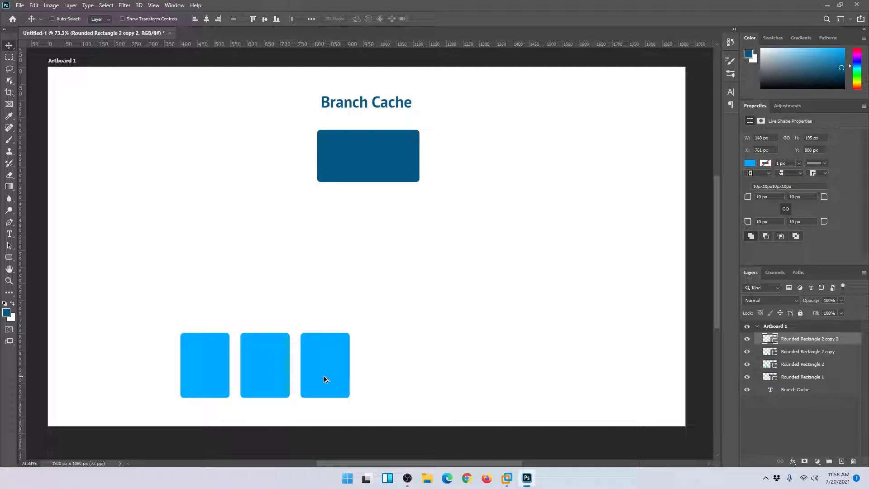
{"action": "left_click", "coordinate": [803, 365], "text": "shift"}
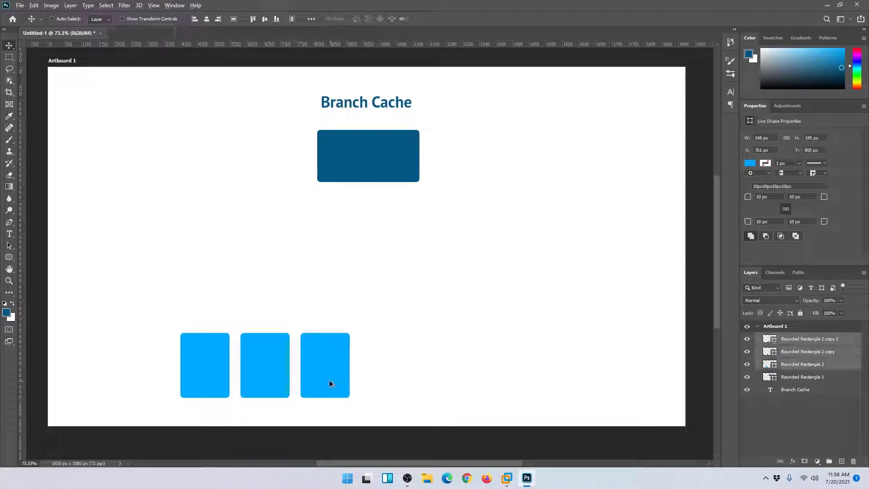
{"action": "left_click_drag", "start_coordinate": [329, 384], "coordinate": [512, 383]}
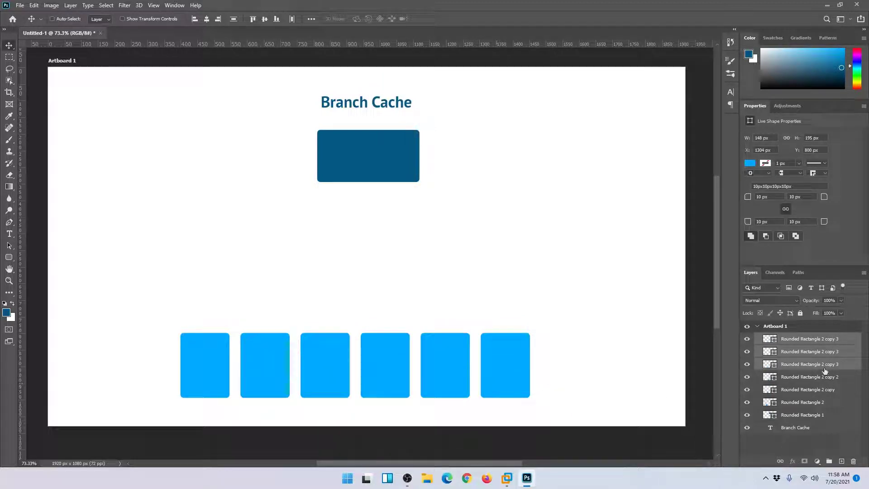
{"action": "left_click", "coordinate": [819, 343]}
{"action": "left_click_drag", "start_coordinate": [516, 387], "coordinate": [634, 386]}
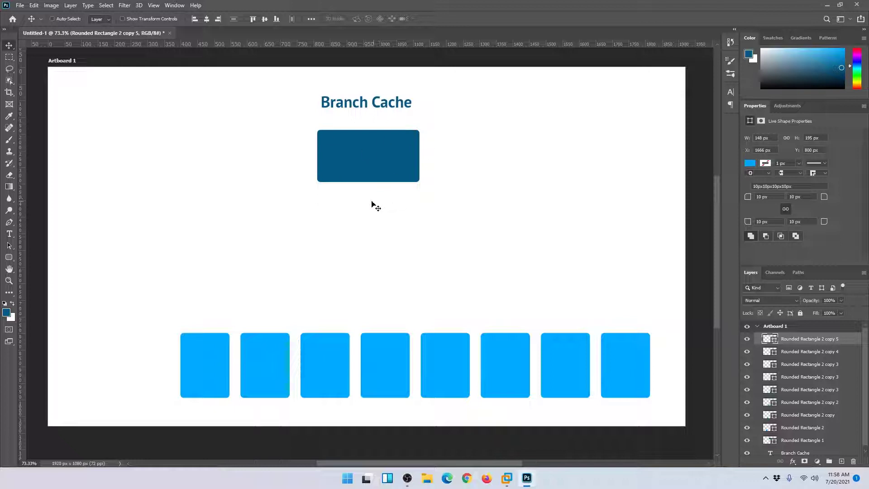
{"action": "left_click", "coordinate": [815, 429], "text": "shift"}
{"action": "left_click_drag", "start_coordinate": [453, 379], "coordinate": [400, 382]}
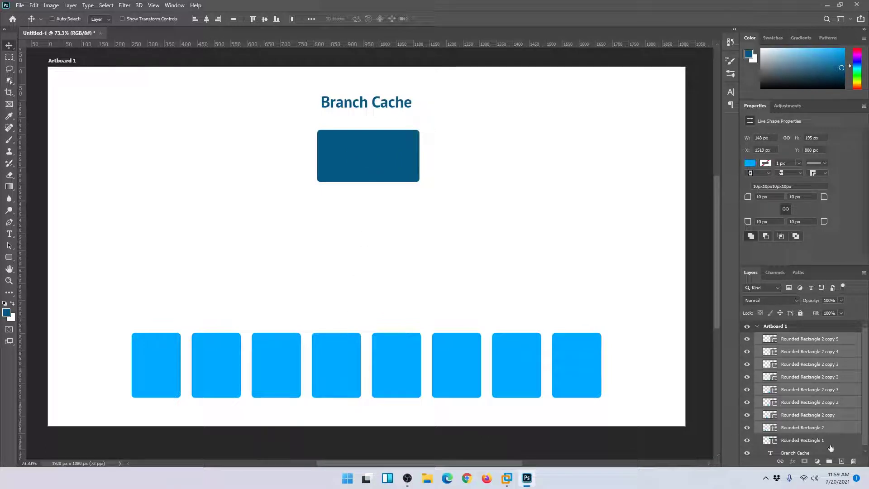
Step: Duplicate the dark blue rectangle straight down to about Y 480 px and recolour the copy purple, #6b0584
{"action": "left_click", "coordinate": [346, 154], "text": "ctrl"}
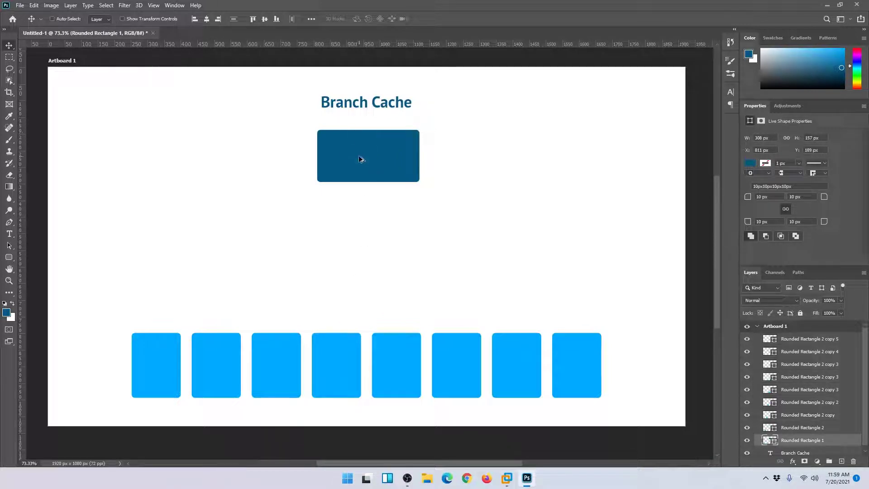
{"action": "left_click_drag", "start_coordinate": [360, 159], "coordinate": [361, 252]}
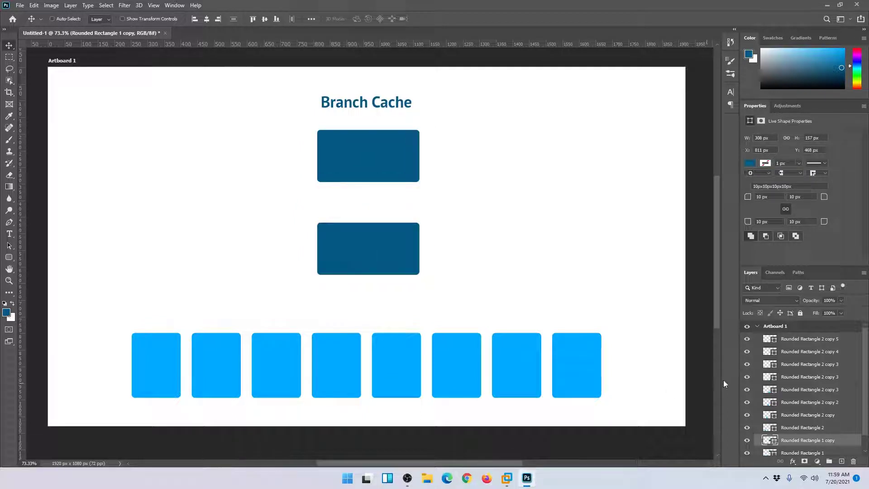
{"action": "double_click", "coordinate": [766, 442]}
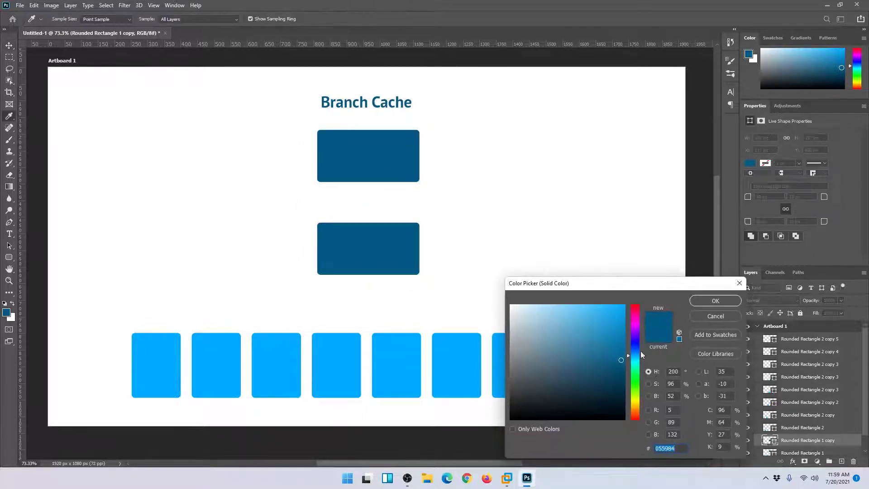
{"action": "left_click_drag", "start_coordinate": [641, 356], "coordinate": [639, 331]}
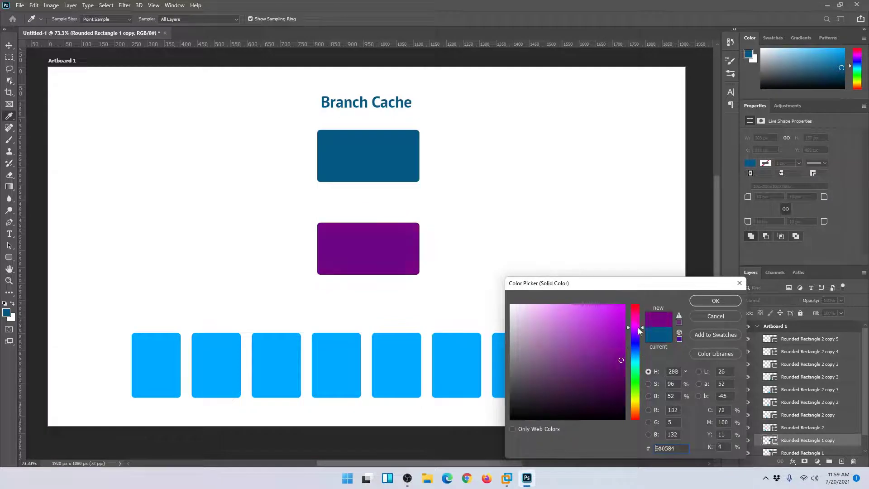
{"action": "left_click", "coordinate": [715, 301]}
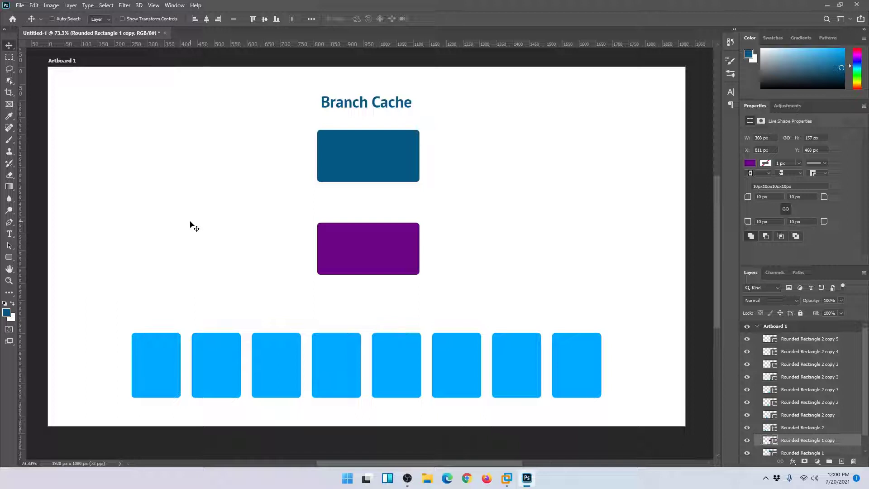
{"action": "left_click_drag", "start_coordinate": [387, 255], "coordinate": [387, 264]}
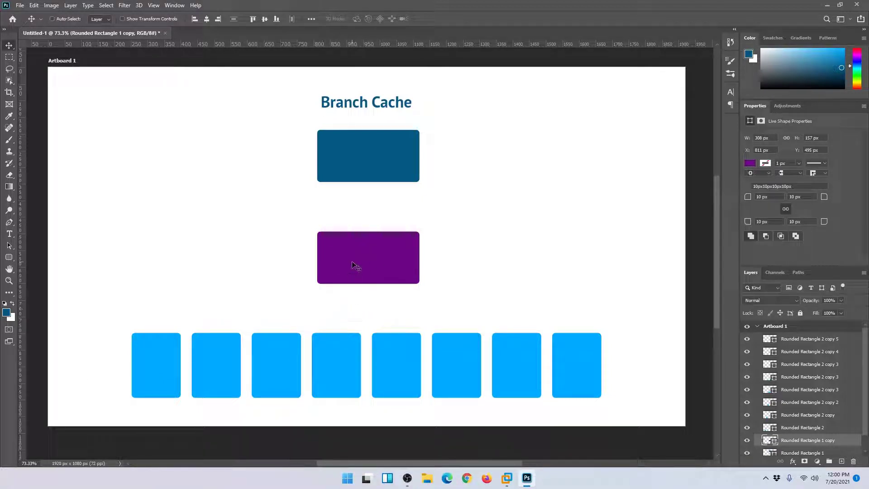
{"action": "left_click_drag", "start_coordinate": [357, 258], "coordinate": [355, 253]}
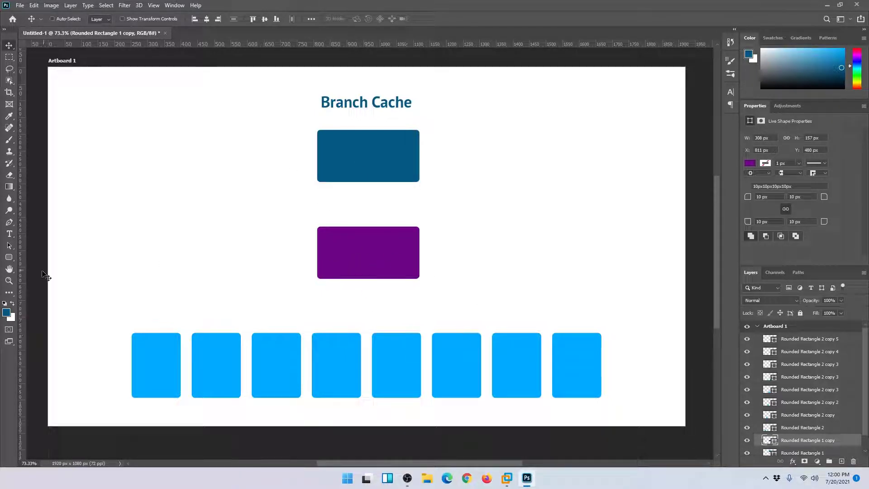
Step: Draw a small rounded rectangle about 101 × 50 px between the dark blue and purple rectangles and fill it with bright green
{"action": "left_click", "coordinate": [13, 262]}
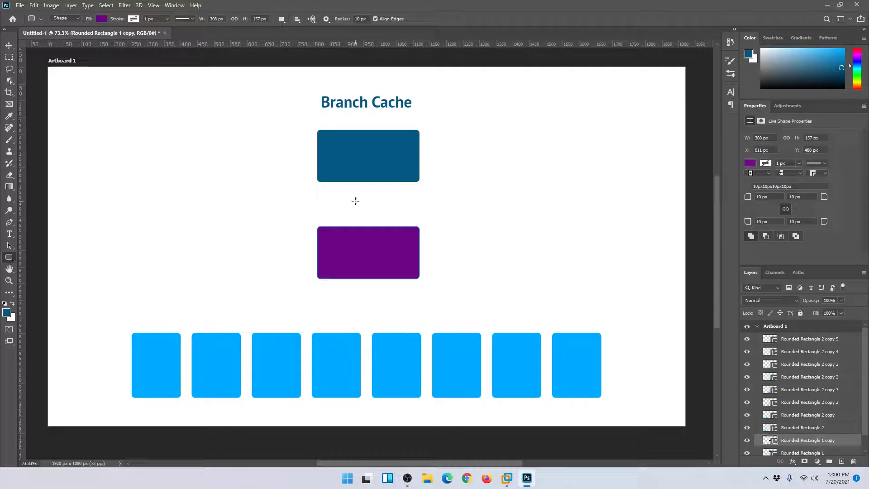
{"action": "left_click_drag", "start_coordinate": [349, 197], "coordinate": [383, 215]}
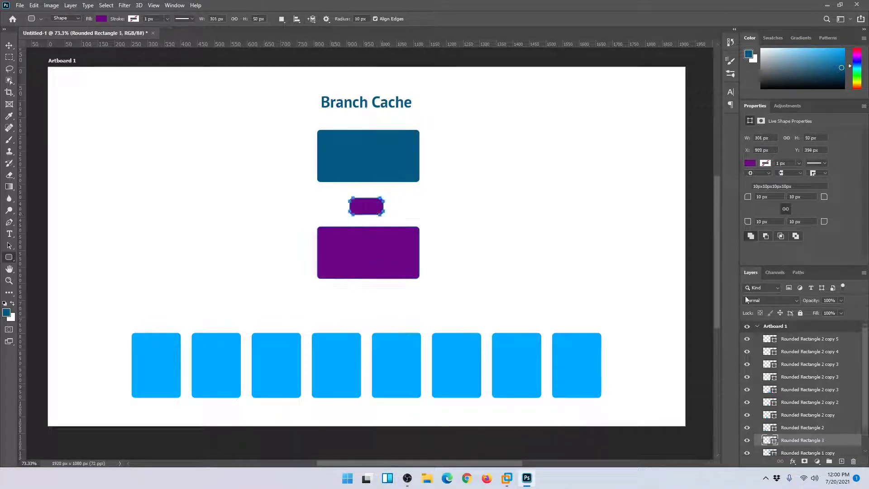
{"action": "double_click", "coordinate": [769, 441]}
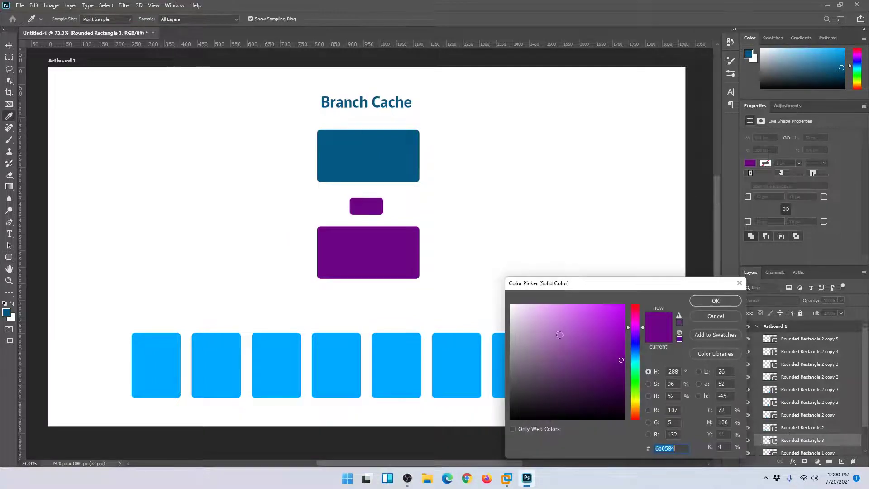
{"action": "left_click_drag", "start_coordinate": [635, 328], "coordinate": [604, 288]}
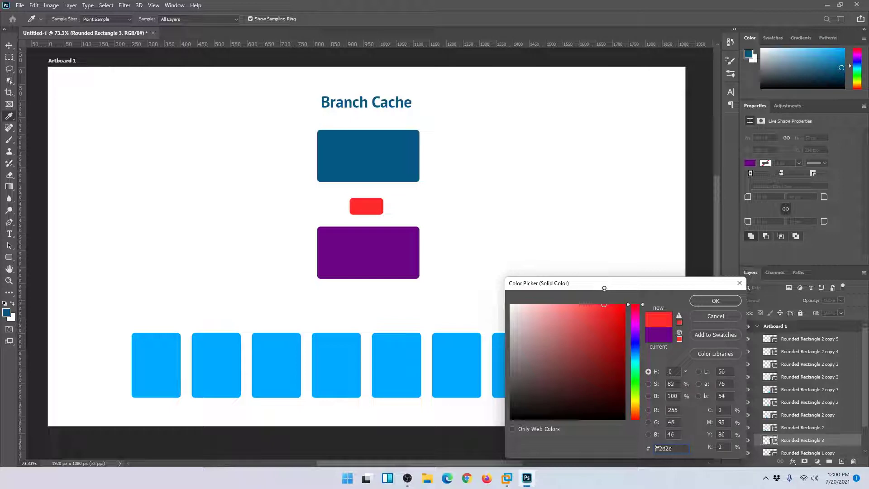
{"action": "mouse_move", "coordinate": [634, 385]}
{"action": "left_mouse_down"}
{"action": "mouse_move", "coordinate": [634, 400]}
{"action": "mouse_move", "coordinate": [634, 381]}
{"action": "left_mouse_up"}
{"action": "key", "text": "Return"}
Step: Move the small green rectangle up to about Y 382 px and duplicate it below the purple rectangle at about Y 694 px
{"action": "key", "text": "v"}
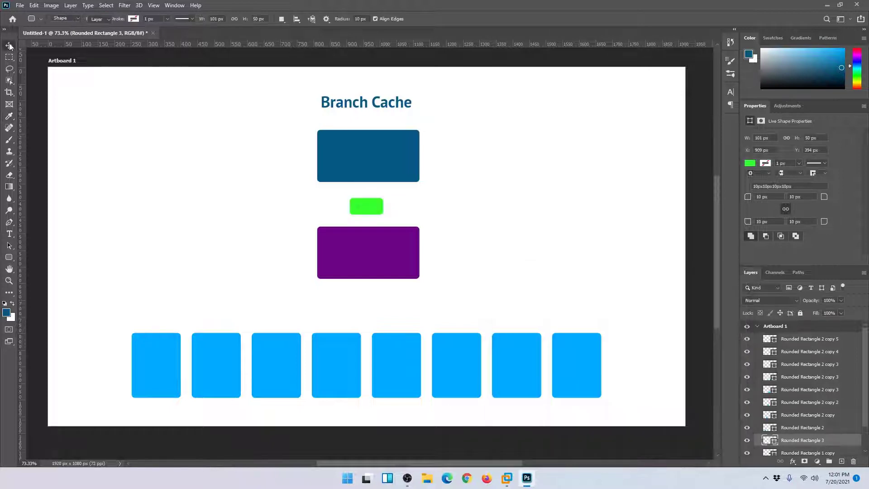
{"action": "left_click_drag", "start_coordinate": [374, 209], "coordinate": [374, 203]}
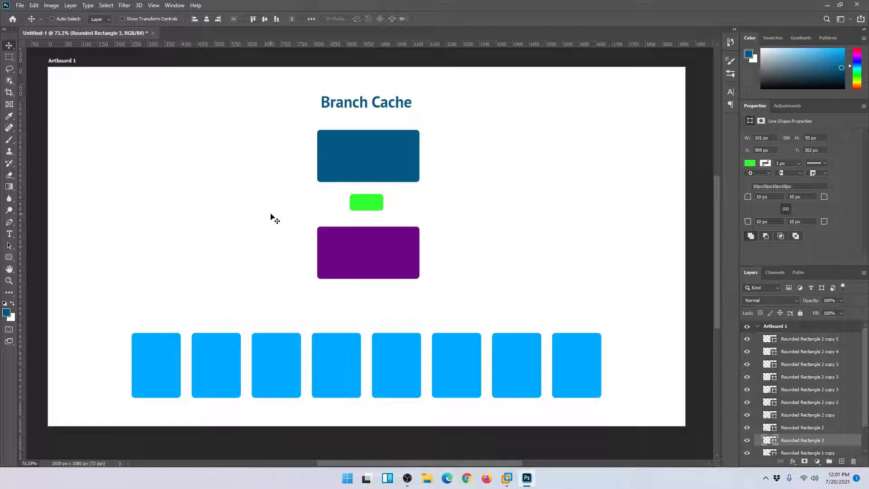
{"action": "left_click_drag", "start_coordinate": [371, 206], "coordinate": [370, 309]}
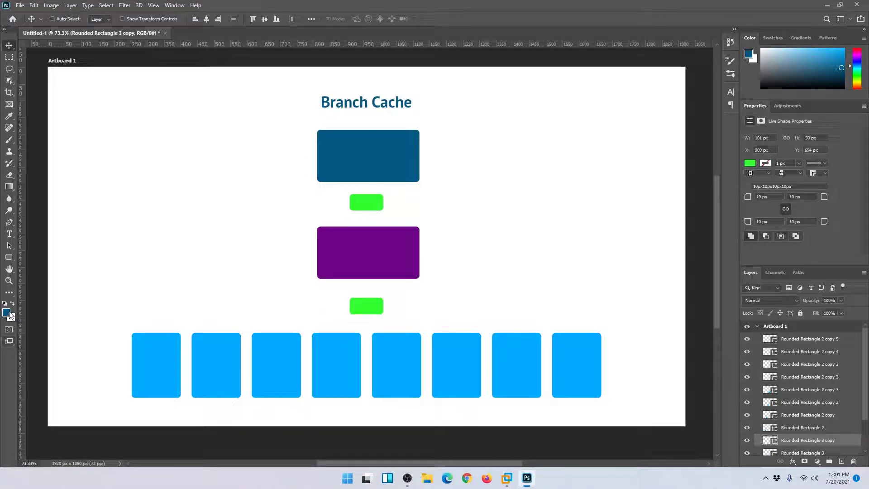
{"action": "left_click", "coordinate": [9, 257]}
{"action": "right_click", "coordinate": [8, 257]}
{"action": "left_click", "coordinate": [44, 256]}
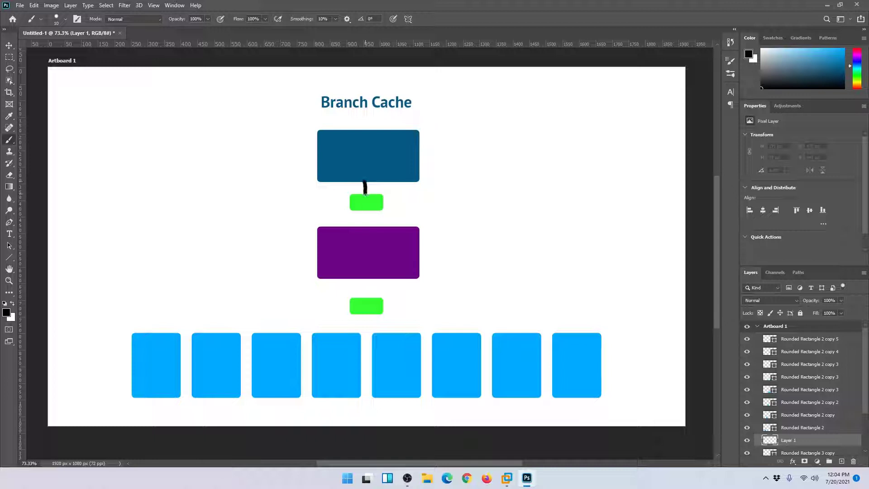
Step: Brush black vertical connectors linking the dark blue, green and purple rectangles, and undo the slanted stroke drawn to the first light blue rectangle
{"action": "left_click_drag", "start_coordinate": [364, 193], "coordinate": [365, 195]}
{"action": "left_click_drag", "start_coordinate": [366, 210], "coordinate": [366, 227]}
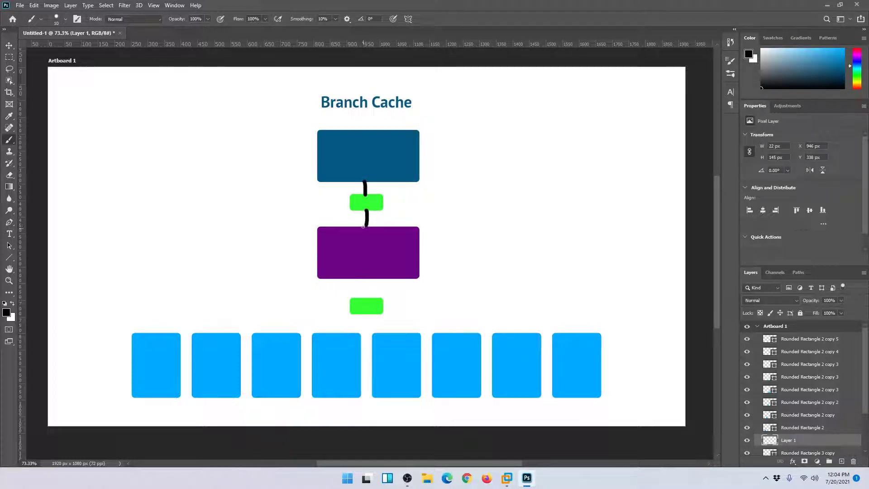
{"action": "mouse_move", "coordinate": [366, 279]}
{"action": "left_mouse_down"}
{"action": "mouse_move", "coordinate": [362, 315]}
{"action": "mouse_move", "coordinate": [166, 332]}
{"action": "left_mouse_up"}
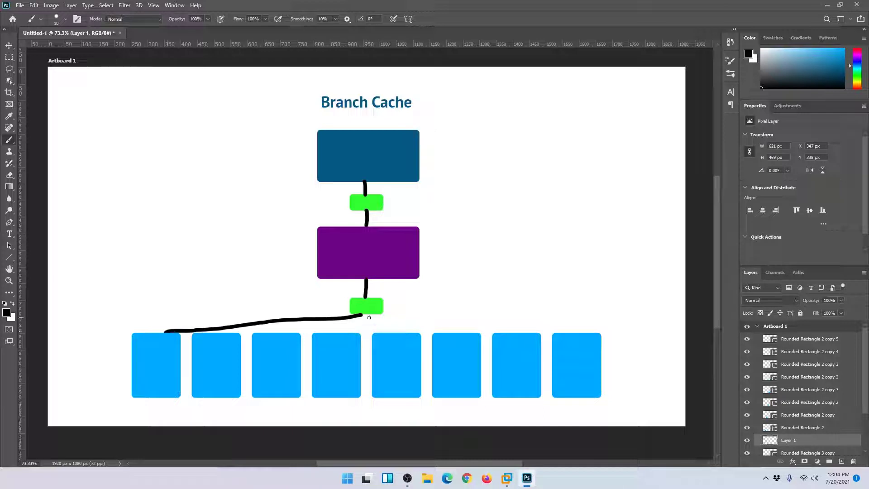
{"action": "key", "text": "ctrl+z"}
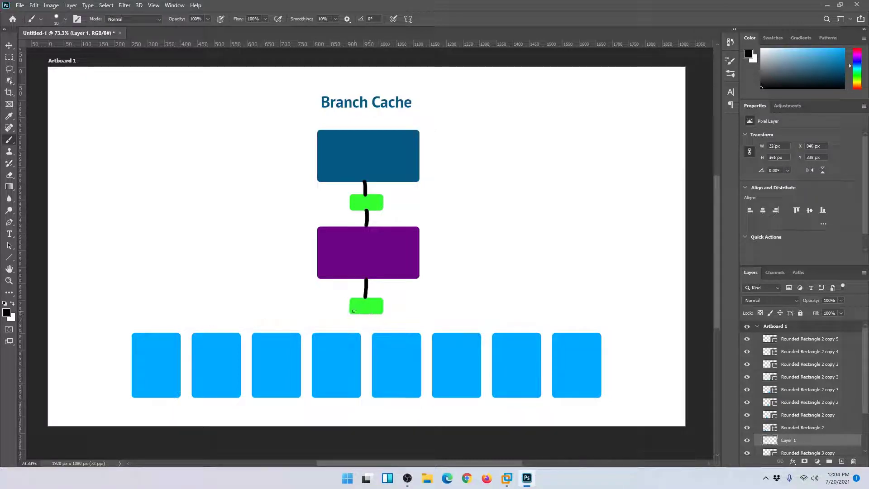